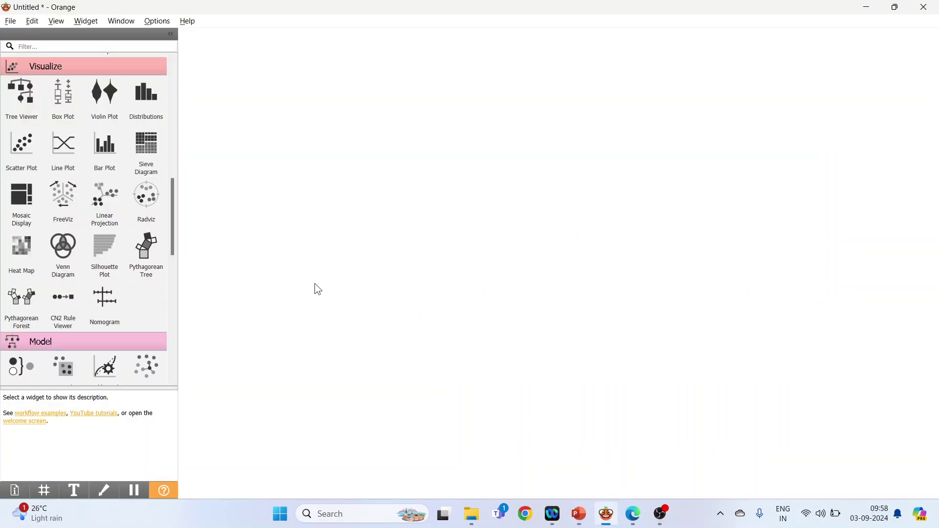
Add a File widget to the canvas and move it lower.
{"action": "left_click_drag", "start_coordinate": [174, 235], "coordinate": [198, 151]}
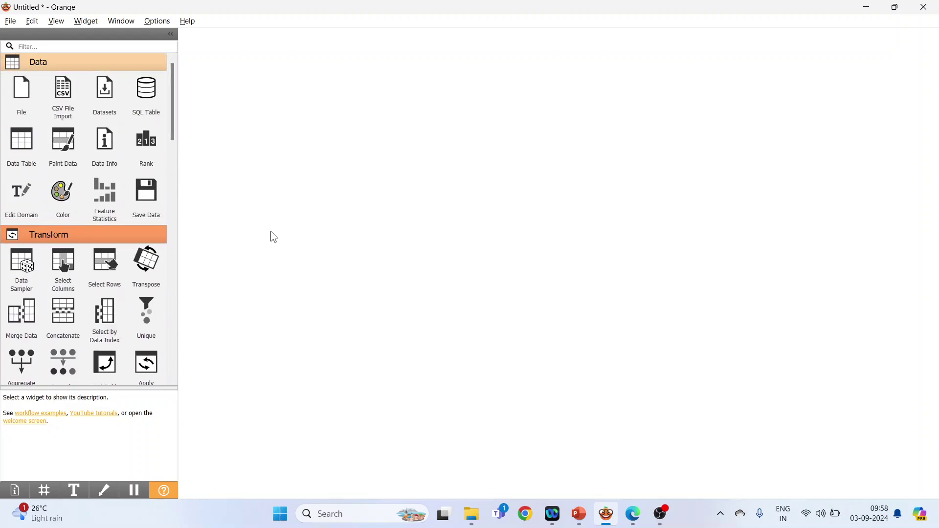
{"action": "left_click", "coordinate": [18, 101]}
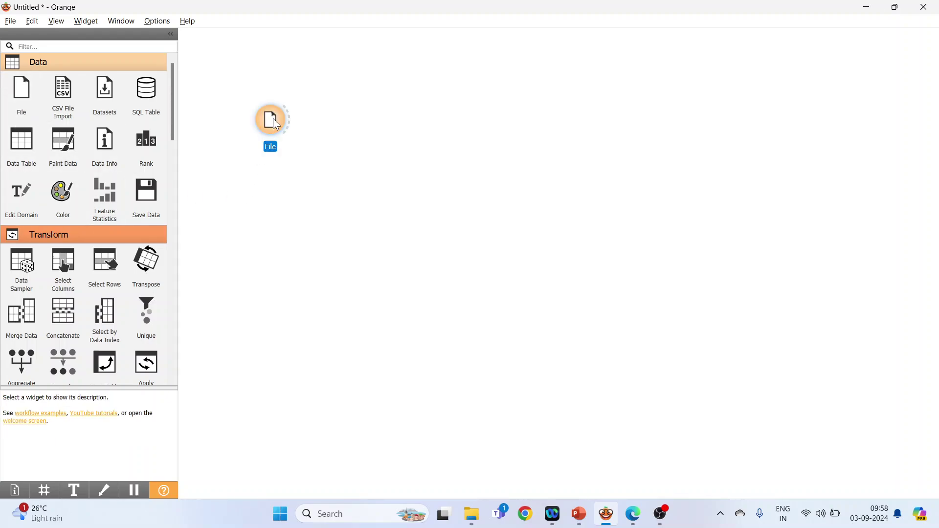
{"action": "left_click_drag", "start_coordinate": [275, 124], "coordinate": [278, 225]}
Load datasets/iris.tab (150 instances) into the File widget and close its settings window.
{"action": "double_click", "coordinate": [276, 221]}
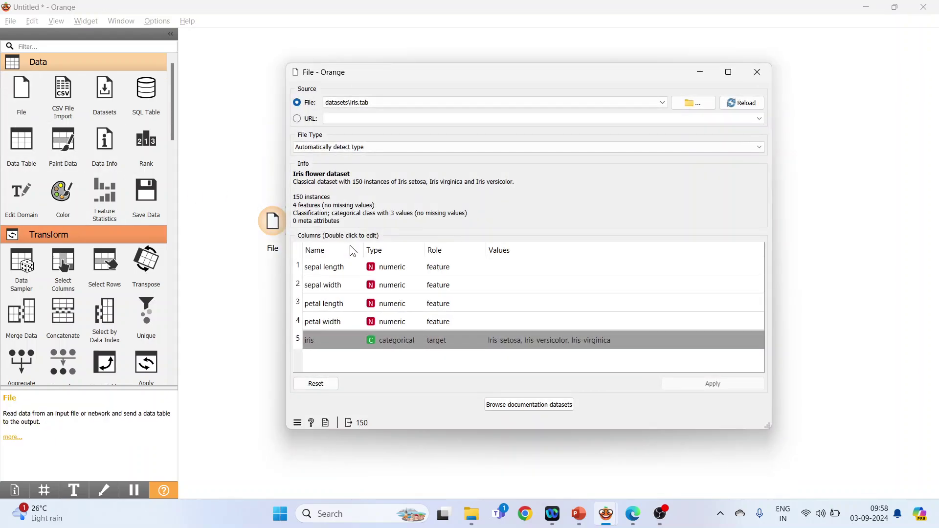
{"action": "left_click", "coordinate": [702, 103]}
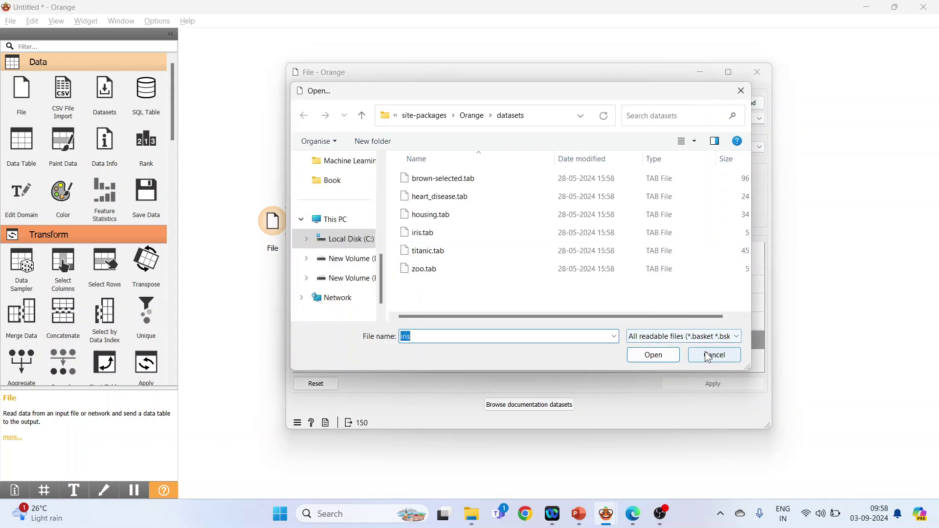
{"action": "left_click", "coordinate": [655, 354]}
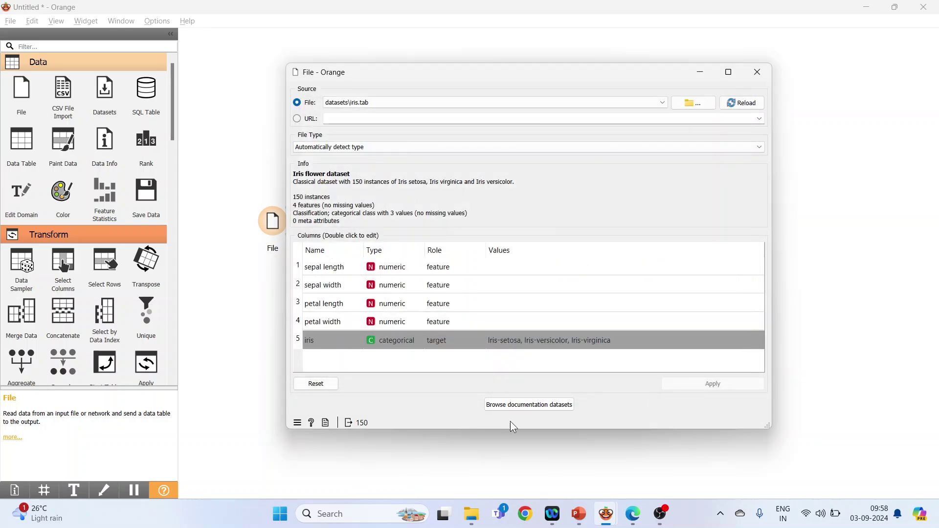
{"action": "left_click", "coordinate": [542, 405]}
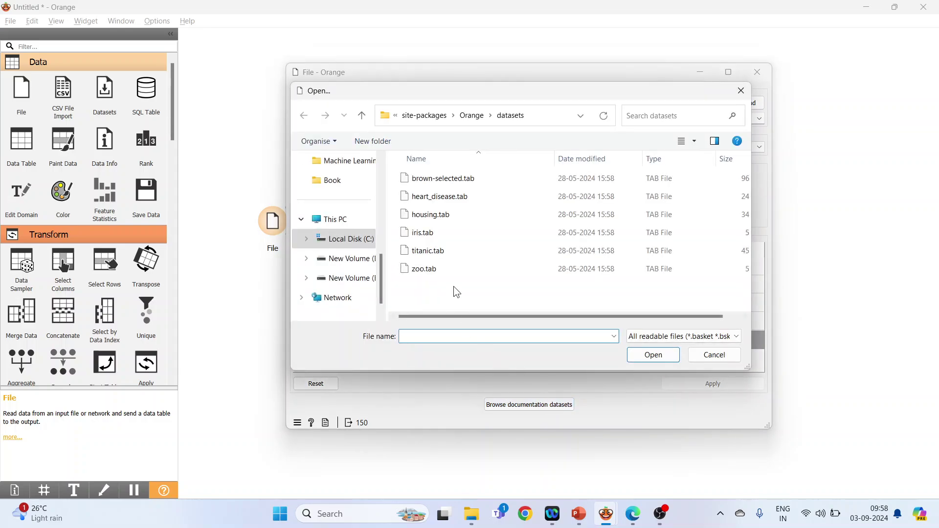
{"action": "left_click", "coordinate": [439, 237]}
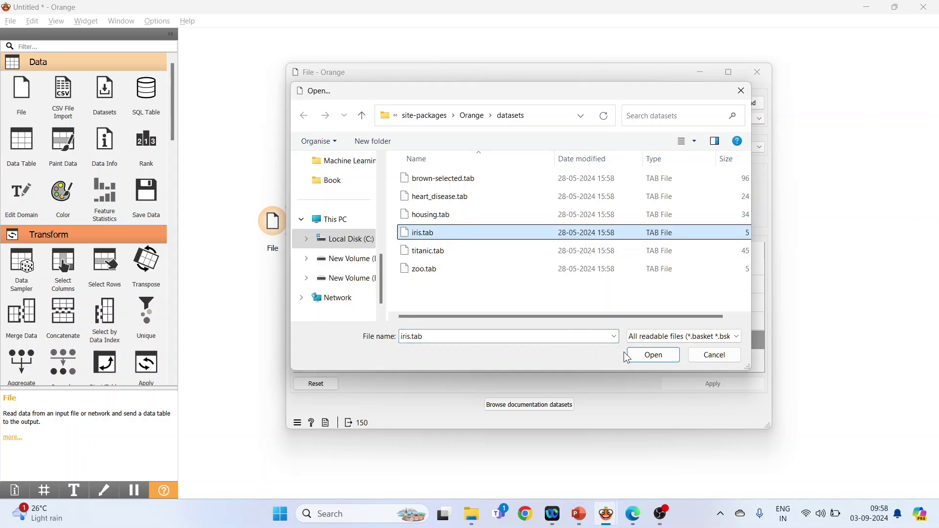
{"action": "left_click", "coordinate": [651, 362]}
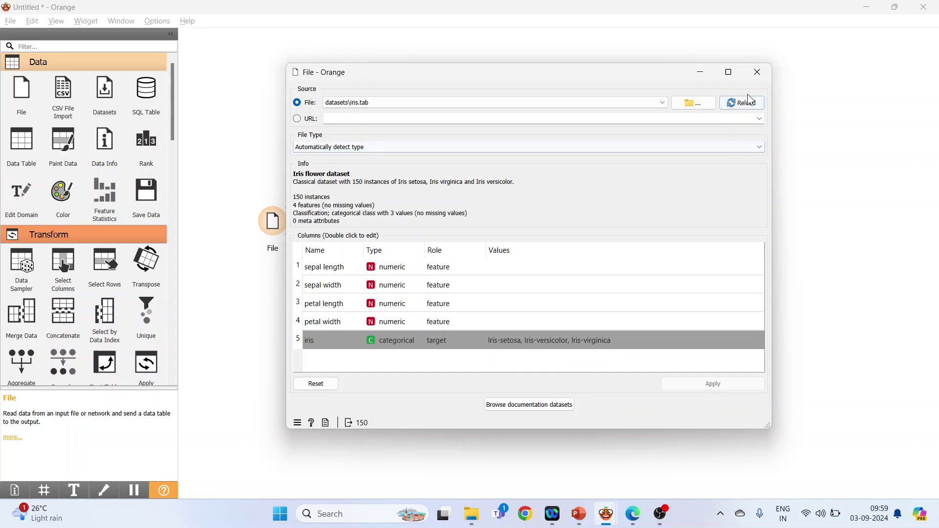
{"action": "left_click", "coordinate": [757, 73]}
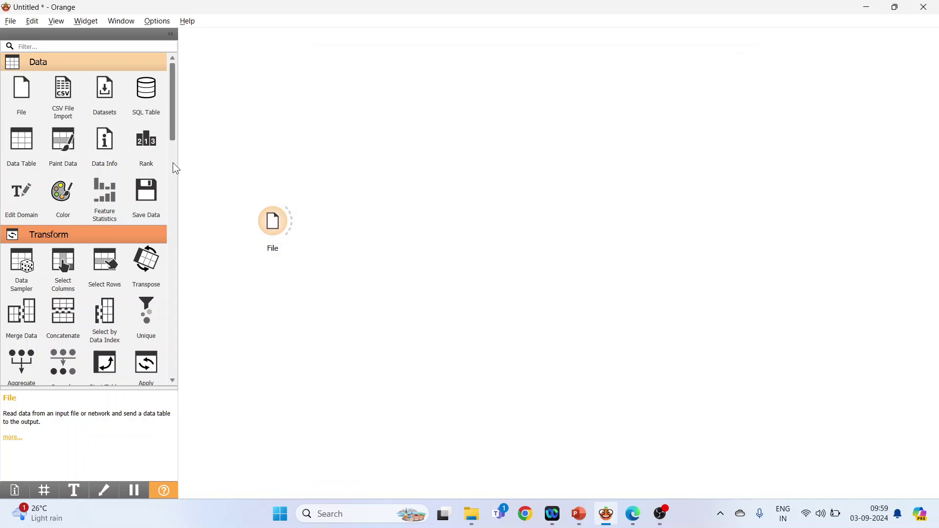
Add a Heat Map widget fed by File's data and open its window.
{"action": "left_click_drag", "start_coordinate": [173, 131], "coordinate": [174, 248]}
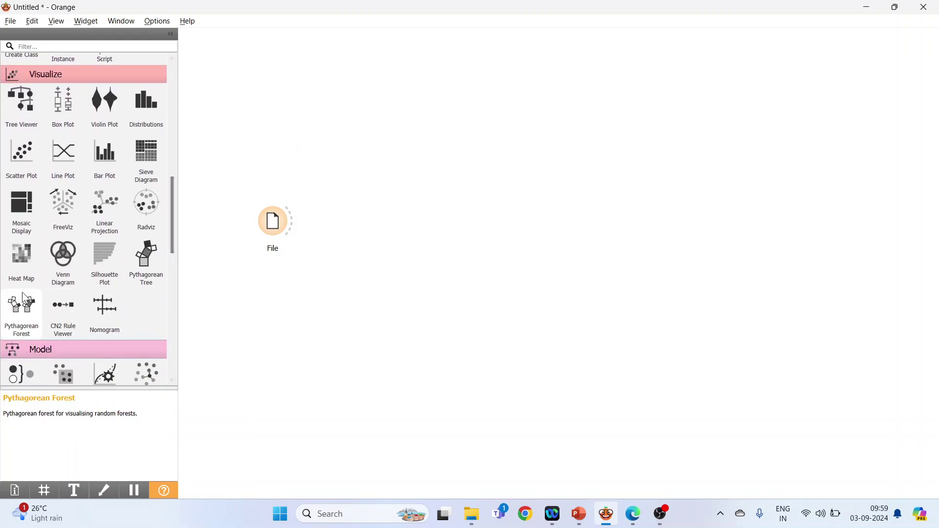
{"action": "left_click", "coordinate": [21, 261]}
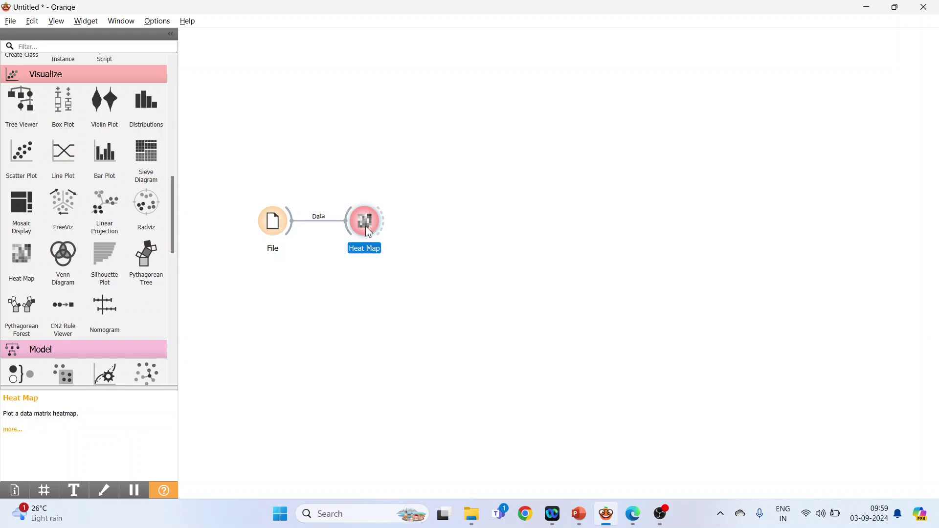
{"action": "double_click", "coordinate": [367, 224]}
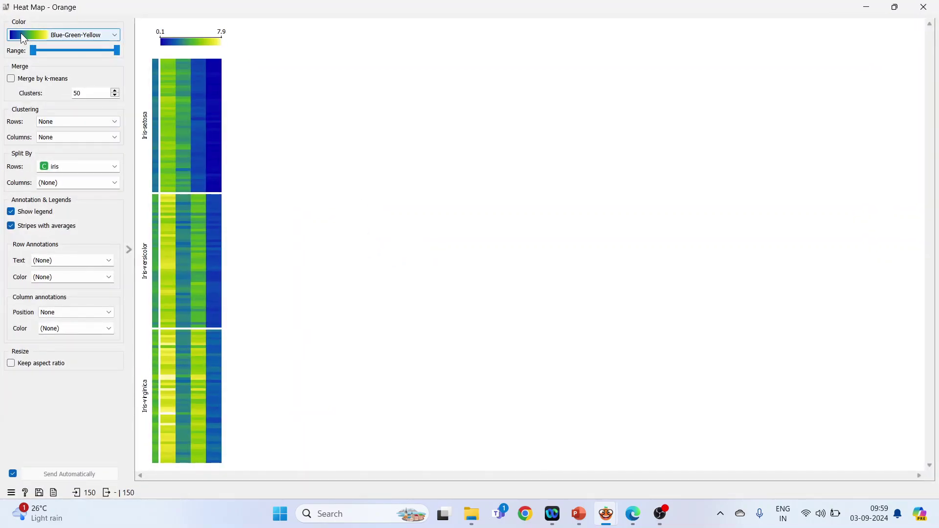
Switch the heat map colour palette from Blue-Green-Yellow to Coolwarm.
{"action": "left_click", "coordinate": [113, 32]}
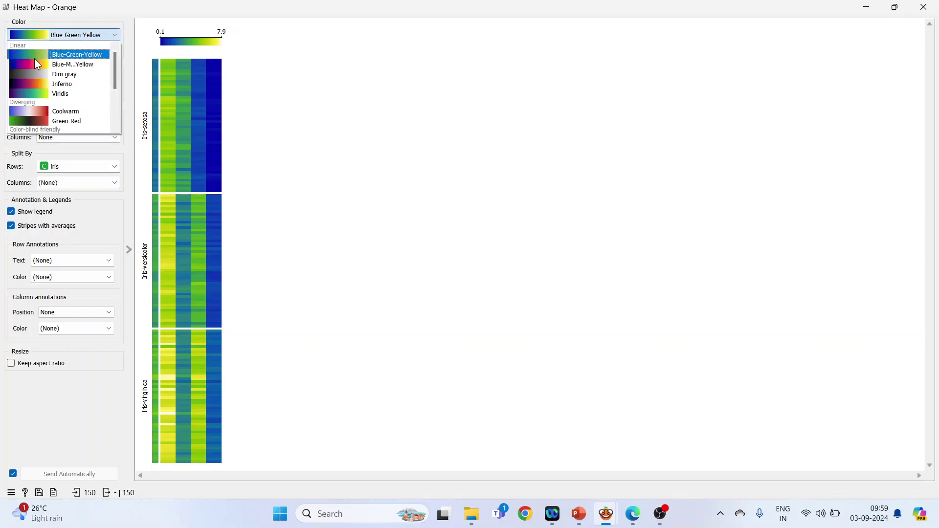
{"action": "mouse_move", "coordinate": [114, 73]}
{"action": "left_mouse_down"}
{"action": "mouse_move", "coordinate": [113, 101]}
{"action": "mouse_move", "coordinate": [123, 64]}
{"action": "left_mouse_up"}
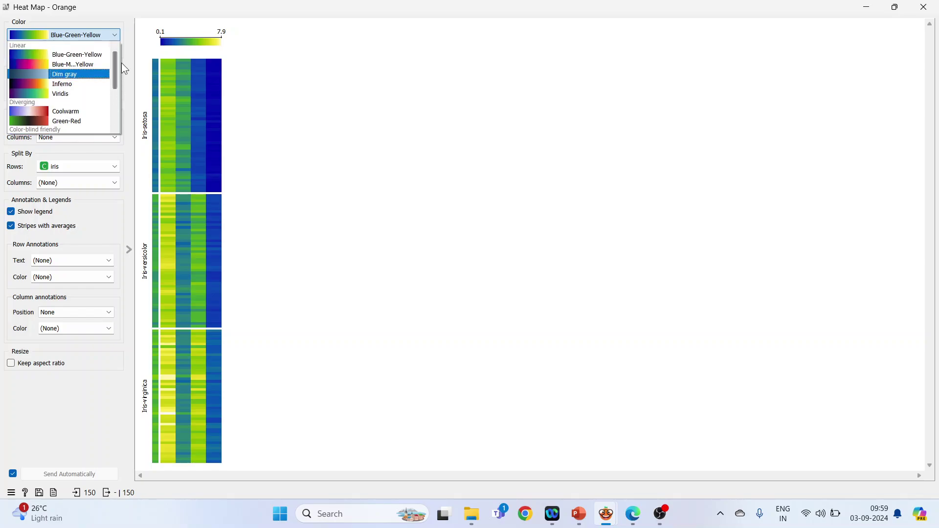
{"action": "left_click", "coordinate": [38, 53]}
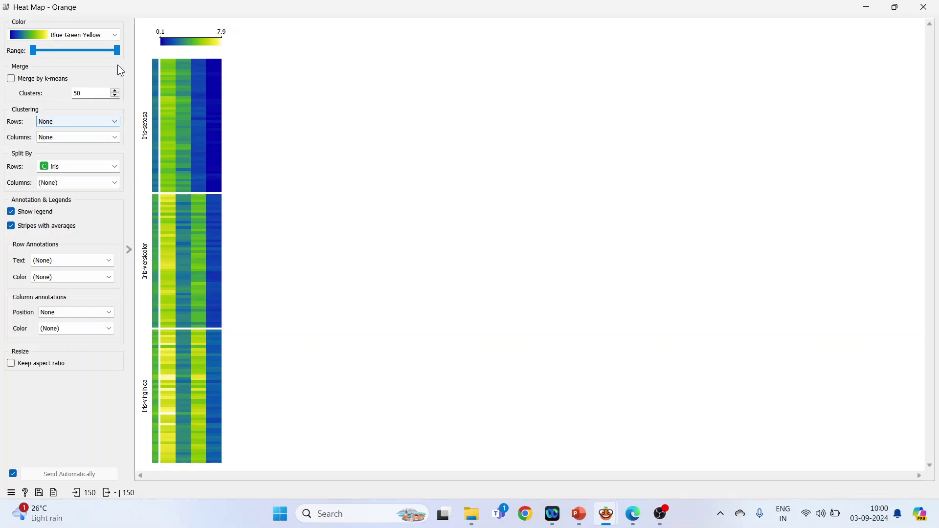
{"action": "left_click", "coordinate": [114, 32]}
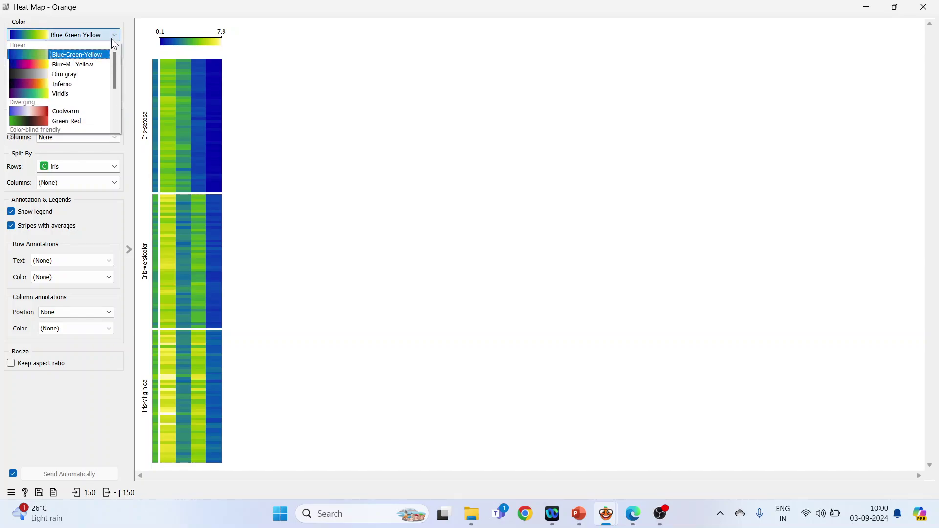
{"action": "left_click", "coordinate": [83, 111]}
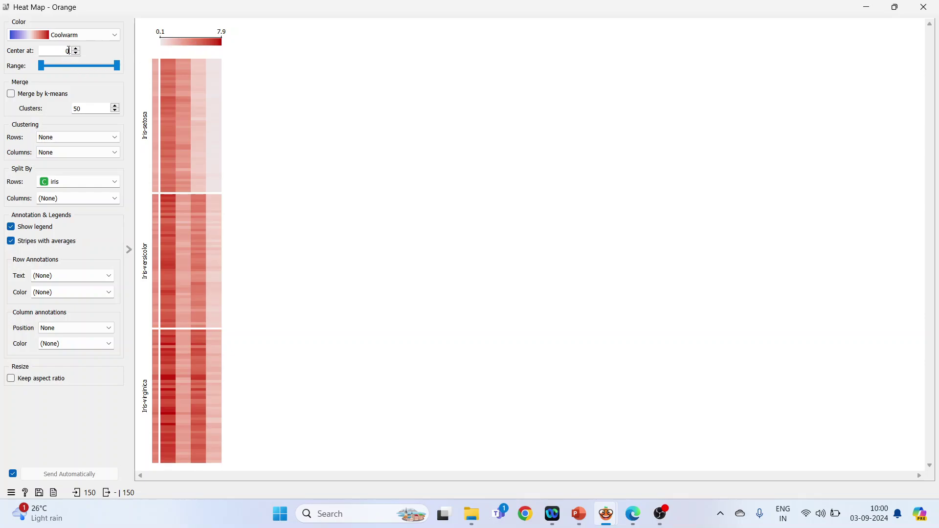
Set the palette centre to 4, then back to 0.
{"action": "key", "text": "BackSpace"}
{"action": "type", "text": "4"}
{"action": "key", "text": "Return"}
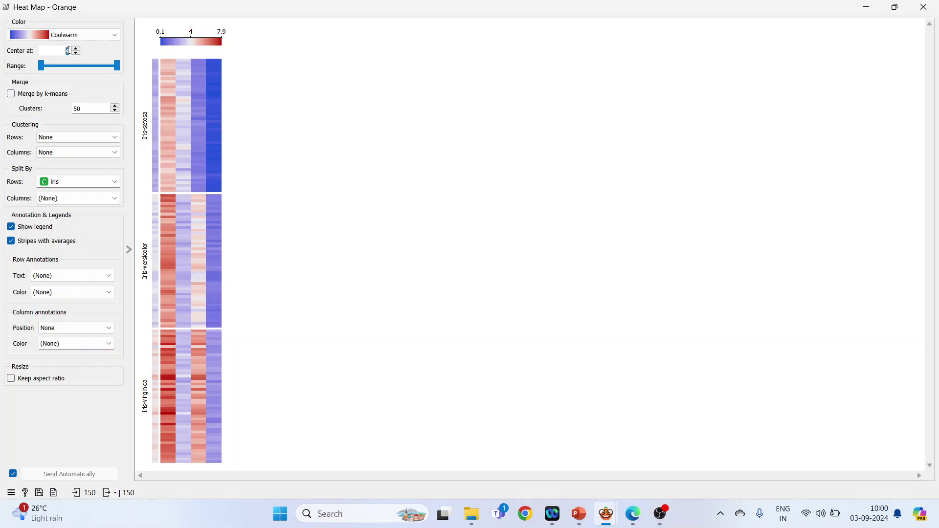
{"action": "type", "text": "0.0"}
{"action": "key", "text": "Return"}
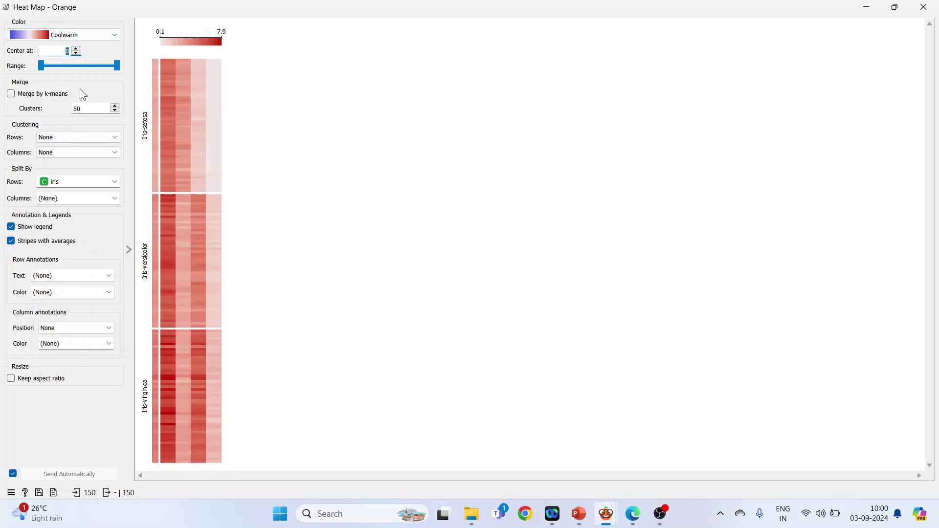
Try k-means row merging and row clustering, then leave rows unclustered and split by class.
{"action": "left_click", "coordinate": [11, 95]}
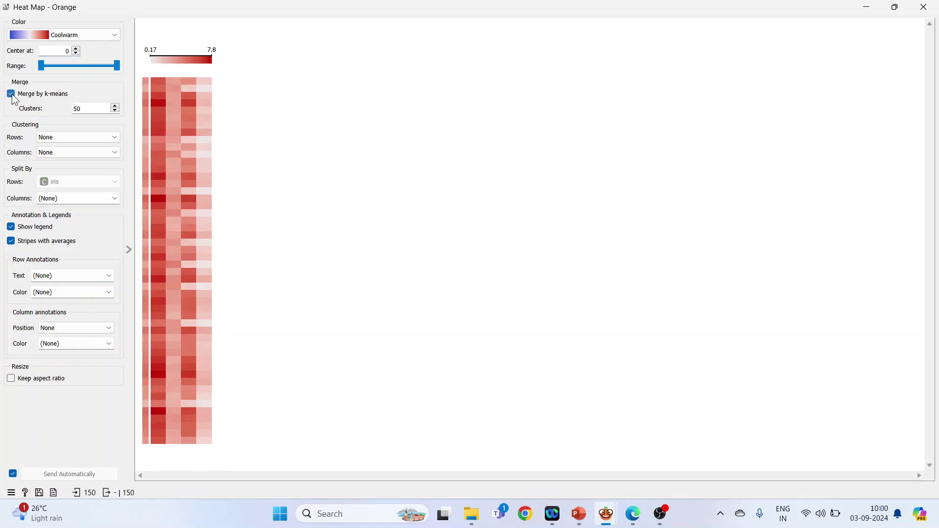
{"action": "left_click", "coordinate": [11, 95]}
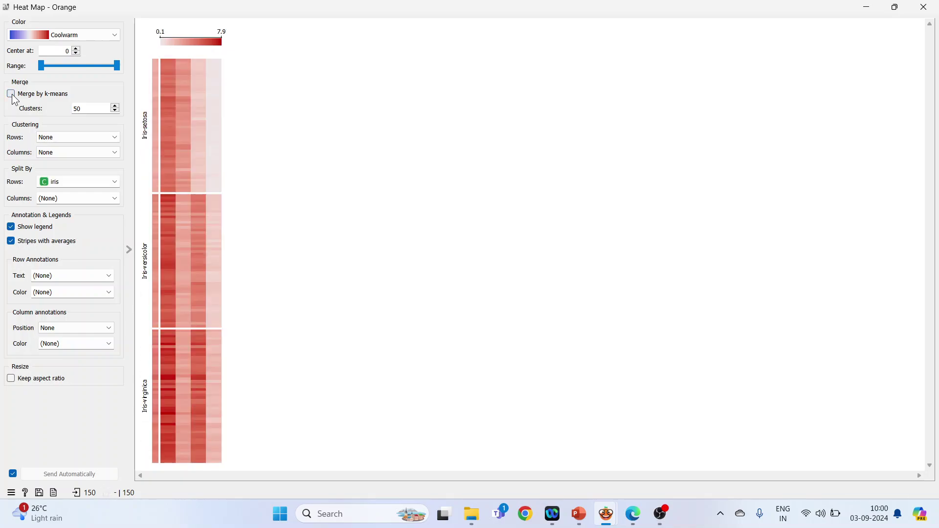
{"action": "left_click", "coordinate": [116, 137]}
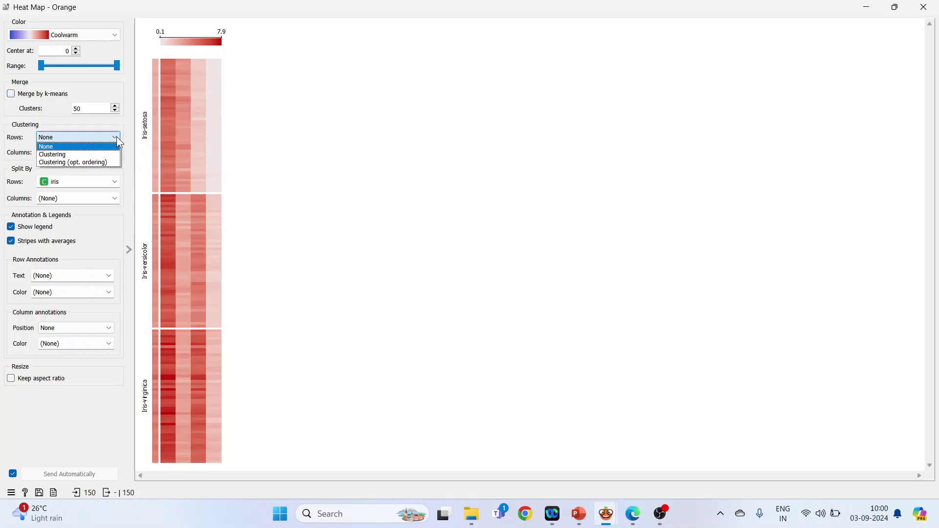
{"action": "left_click", "coordinate": [85, 155]}
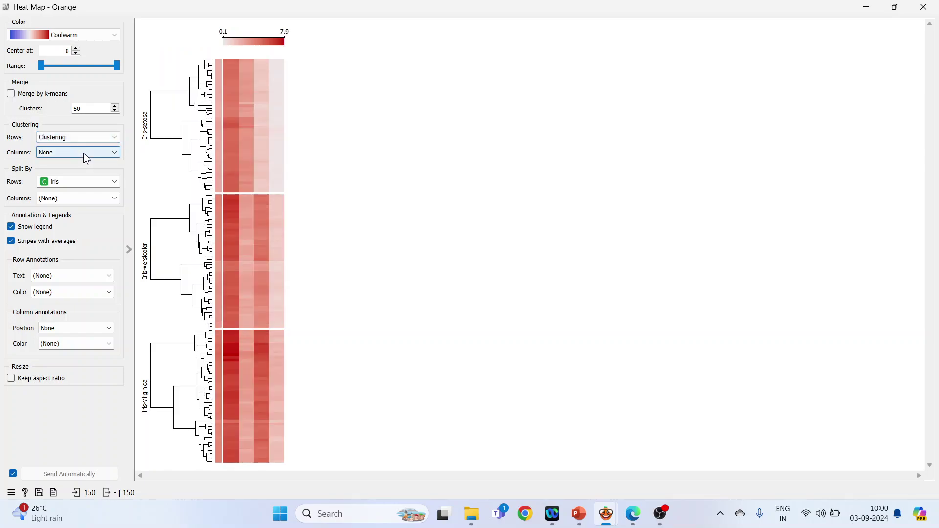
{"action": "left_click", "coordinate": [115, 138]}
{"action": "left_click", "coordinate": [113, 146]}
Try clustering the columns, then set column clustering back to None.
{"action": "left_click", "coordinate": [115, 152]}
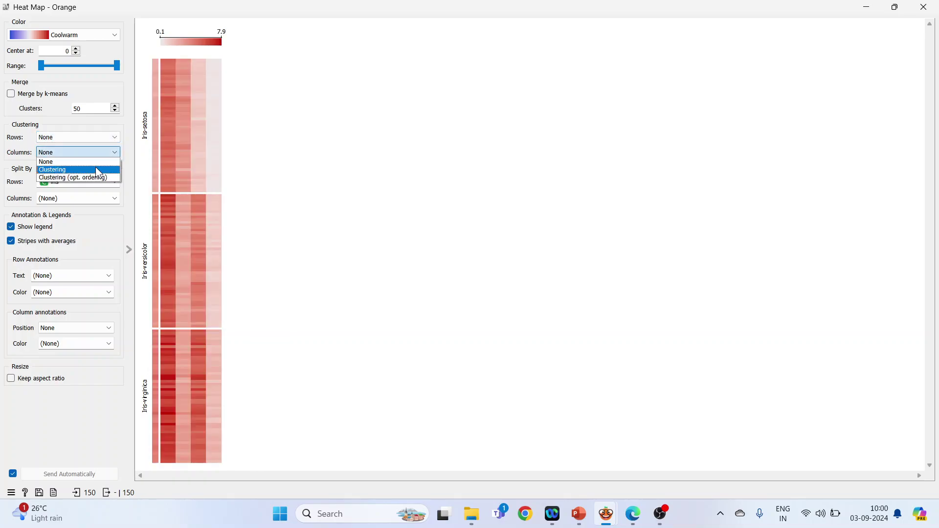
{"action": "left_click", "coordinate": [96, 167]}
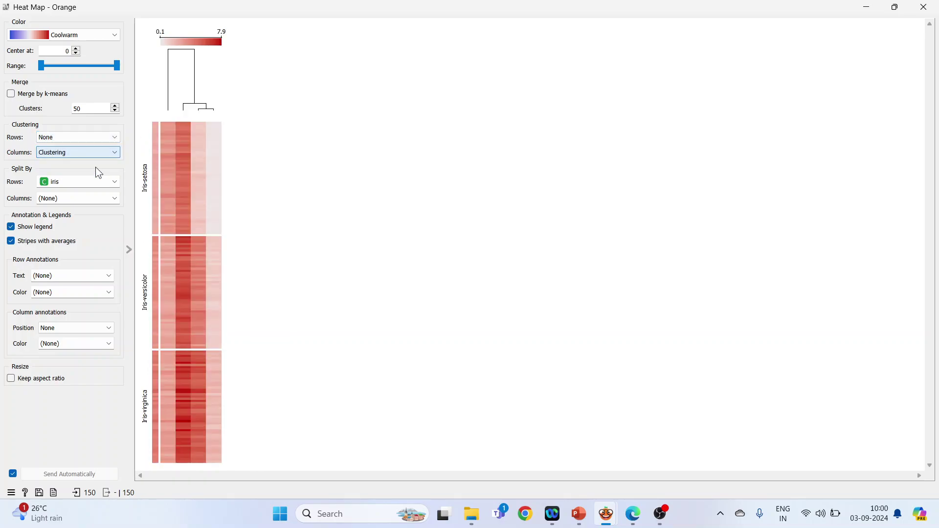
{"action": "left_click", "coordinate": [115, 151]}
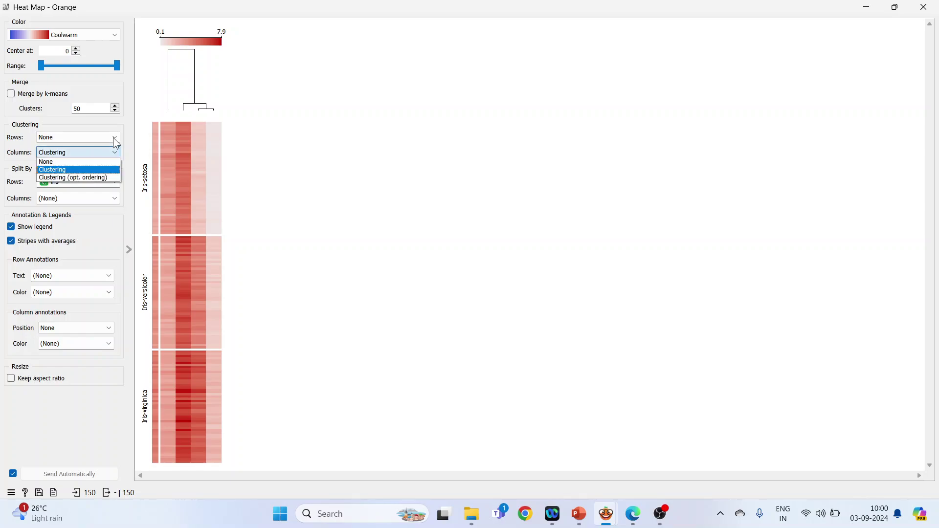
{"action": "left_click", "coordinate": [95, 160]}
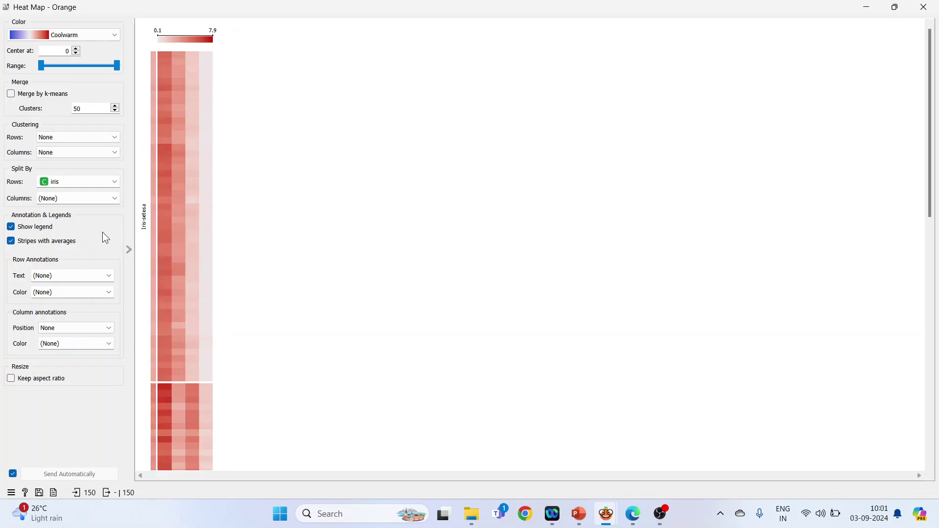
Zoom the heat map to fit and label rows with their iris class.
{"action": "right_click", "coordinate": [187, 154]}
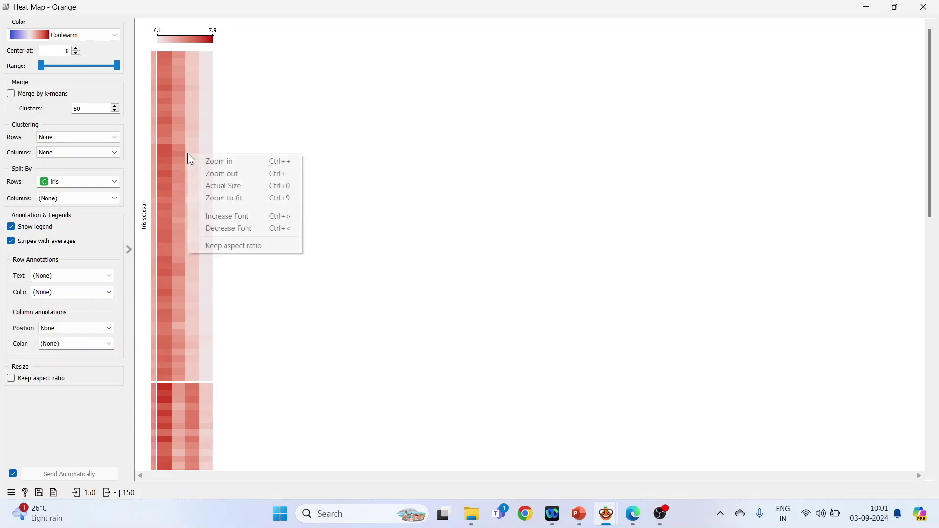
{"action": "left_click", "coordinate": [237, 197]}
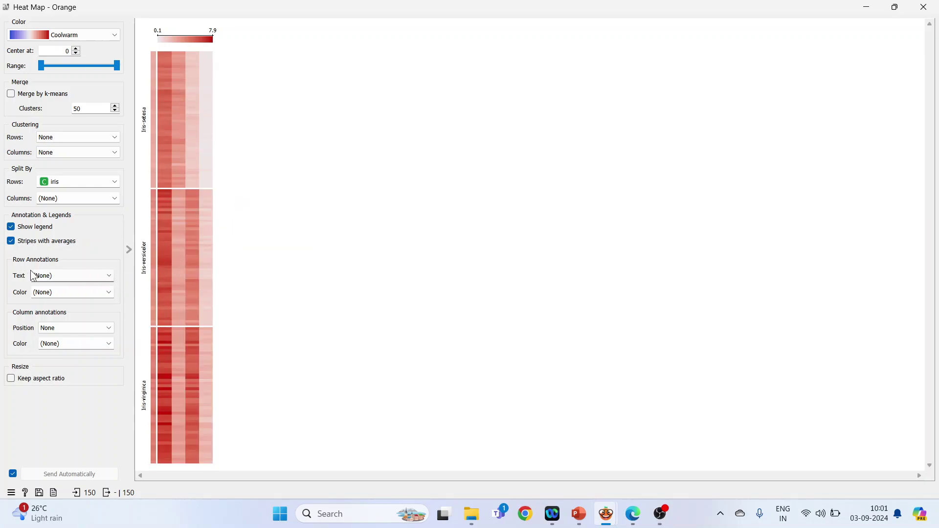
{"action": "left_click", "coordinate": [110, 273]}
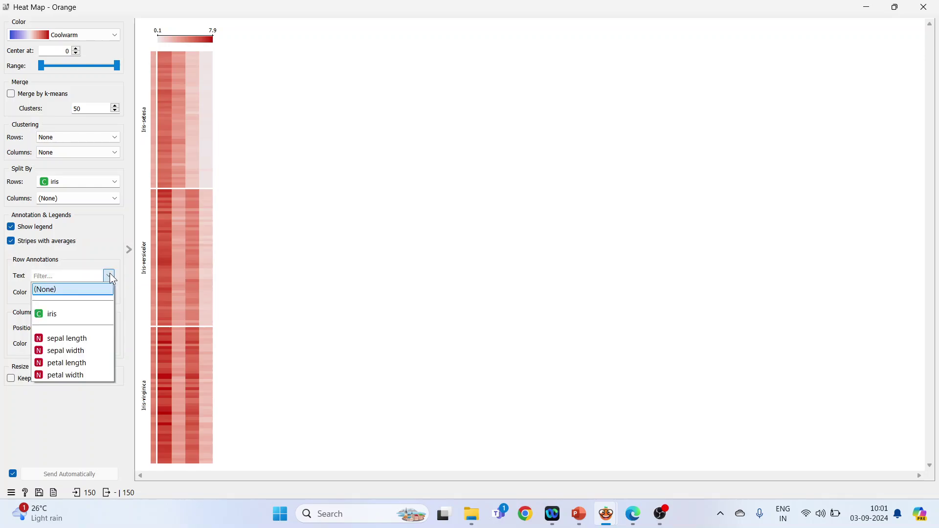
{"action": "left_click", "coordinate": [89, 318]}
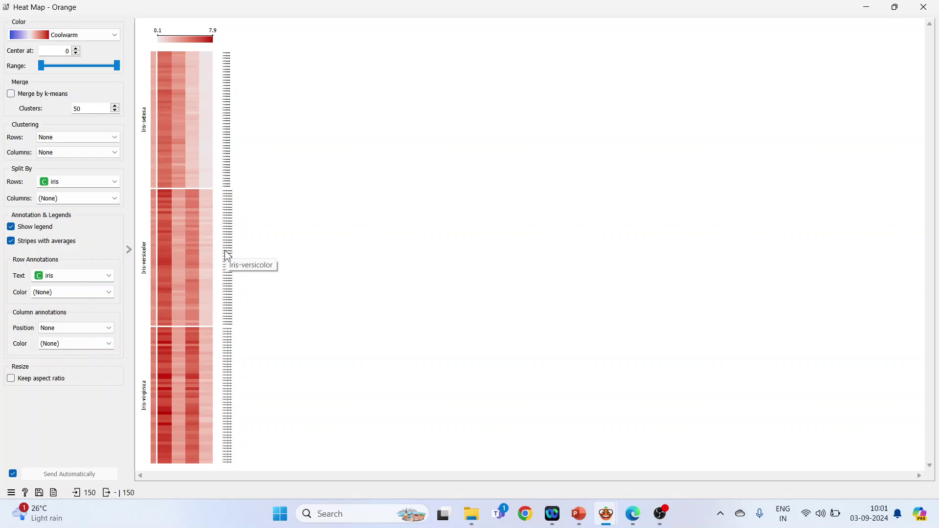
Switch row labels to sepal length, then set row text labels to (None).
{"action": "left_click", "coordinate": [109, 274]}
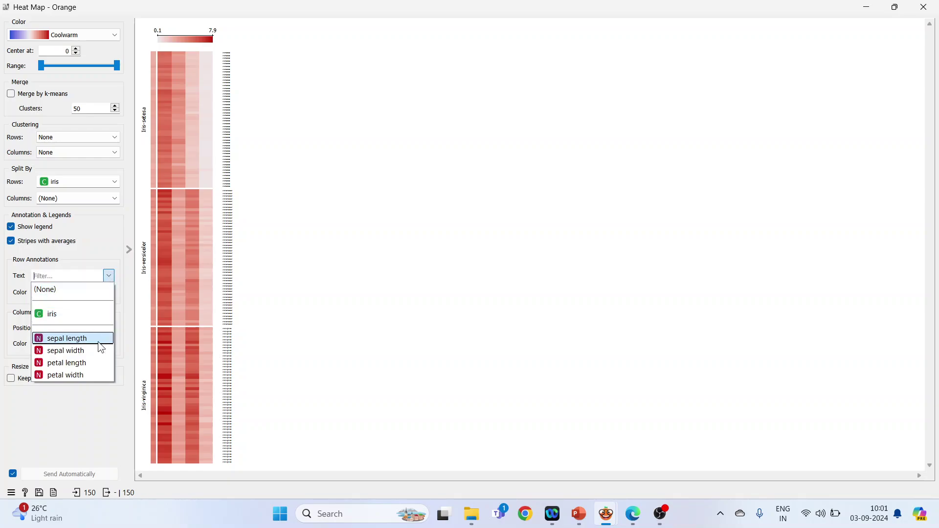
{"action": "left_click", "coordinate": [98, 340]}
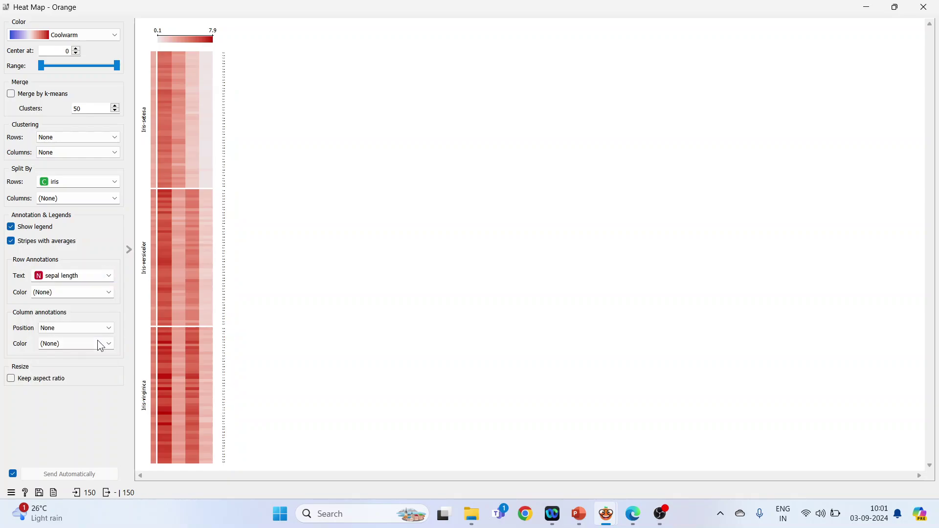
{"action": "left_click", "coordinate": [110, 276]}
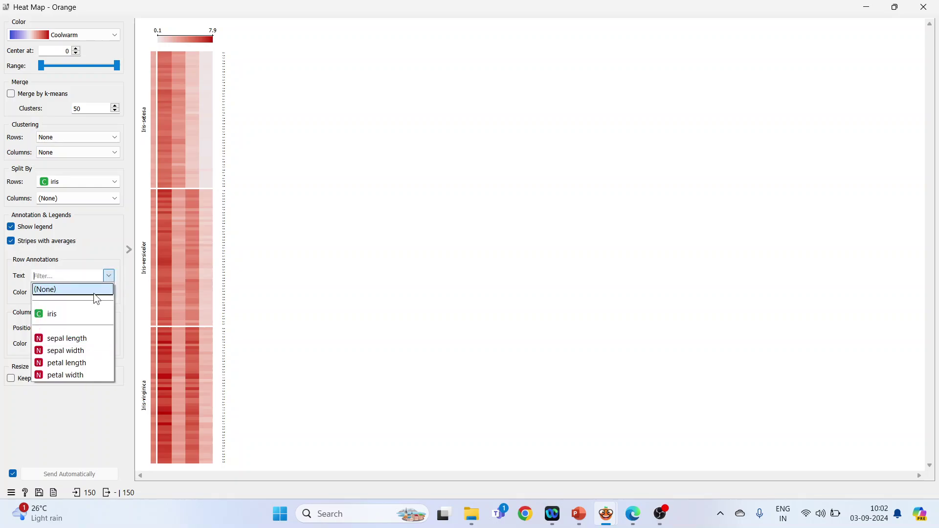
{"action": "left_click", "coordinate": [95, 294]}
Add an iris class colour strip to rows and show column labels at Top and Bottom.
{"action": "left_click", "coordinate": [109, 291]}
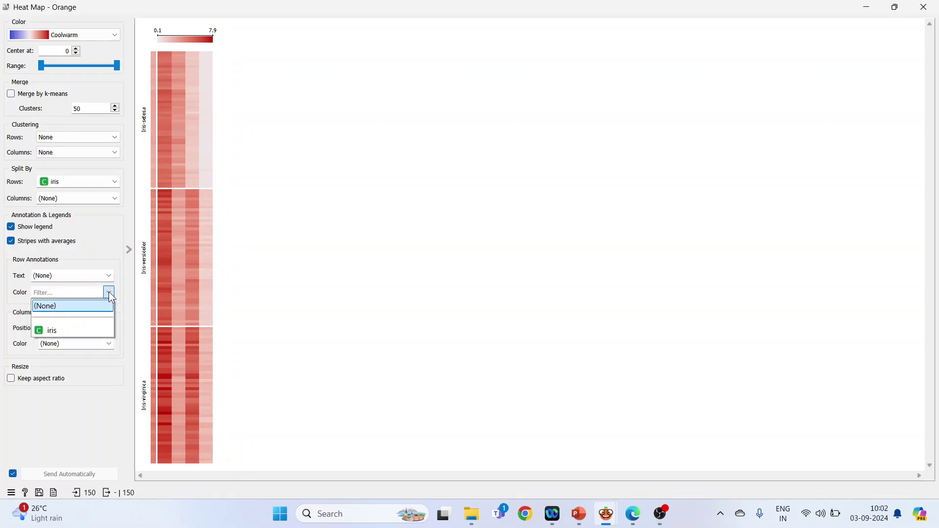
{"action": "left_click", "coordinate": [95, 331]}
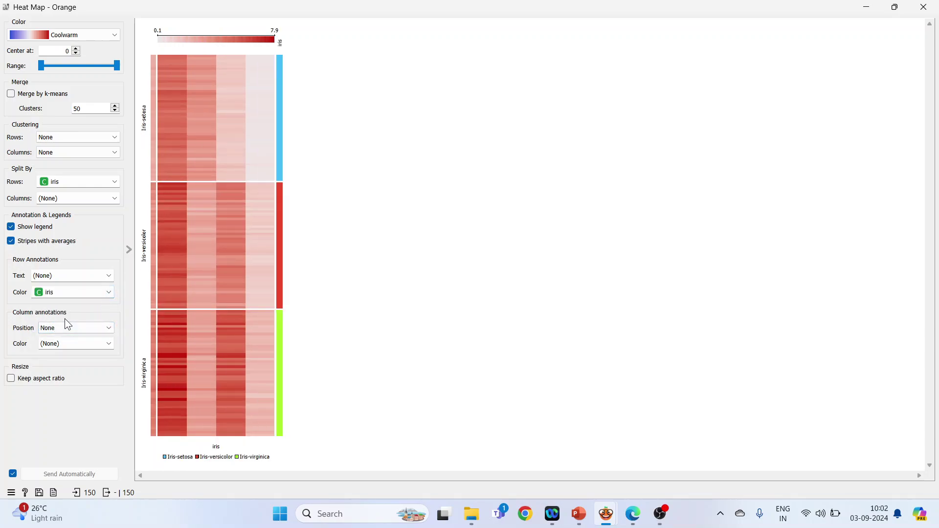
{"action": "left_click", "coordinate": [108, 328]}
{"action": "left_click", "coordinate": [90, 344]}
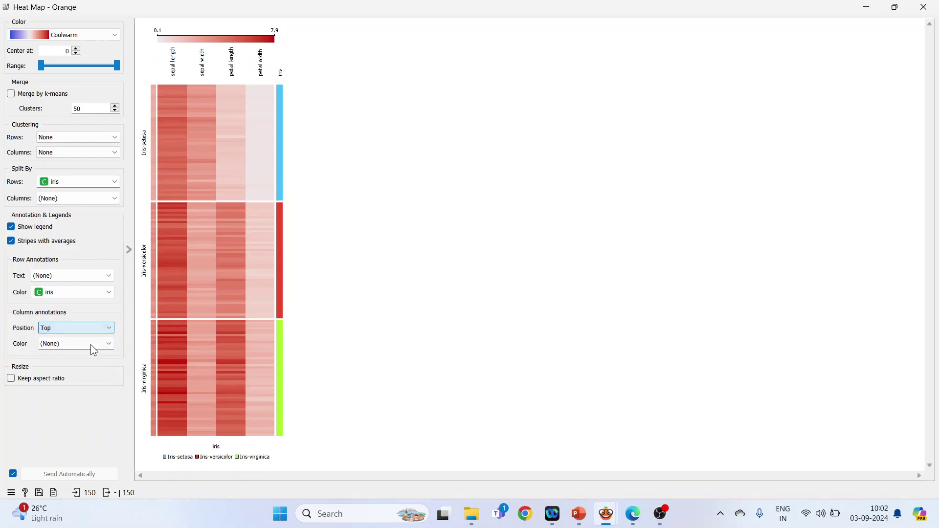
{"action": "left_click", "coordinate": [107, 328]}
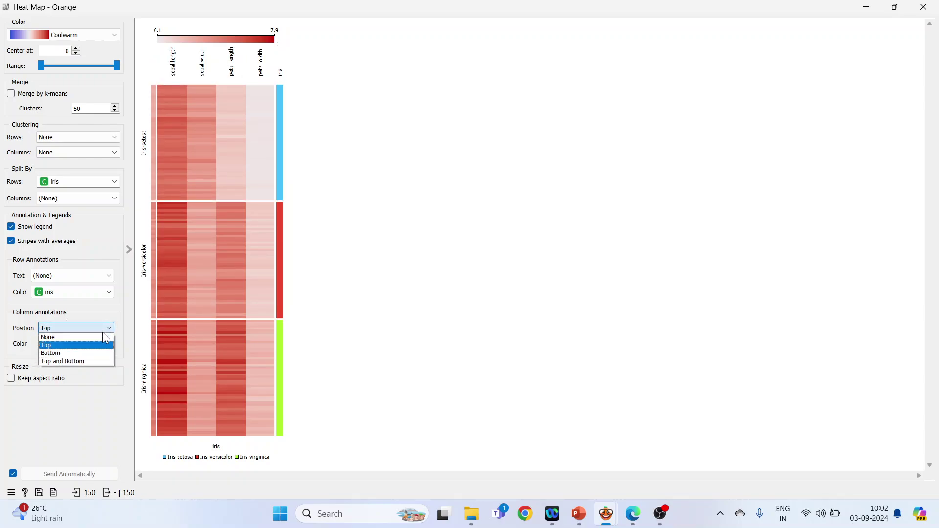
{"action": "left_click", "coordinate": [91, 352]}
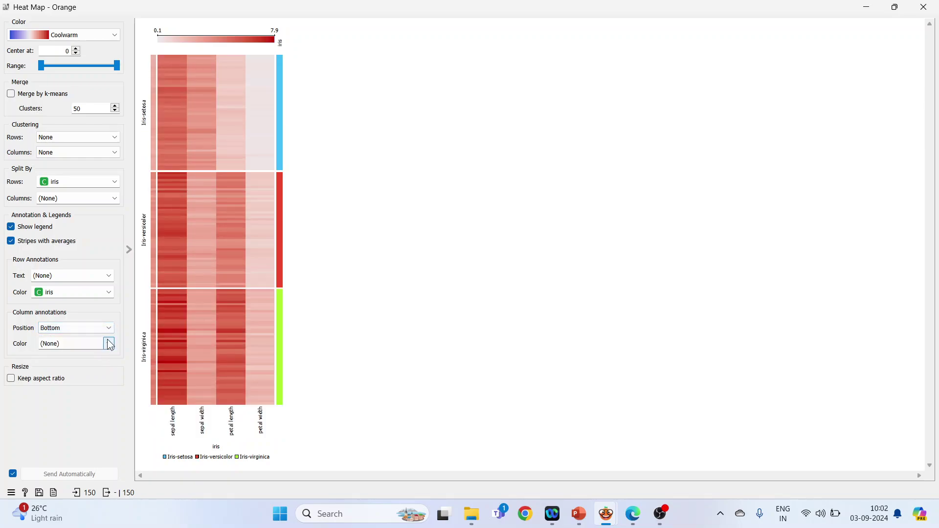
{"action": "left_click", "coordinate": [108, 328]}
{"action": "left_click", "coordinate": [97, 360]}
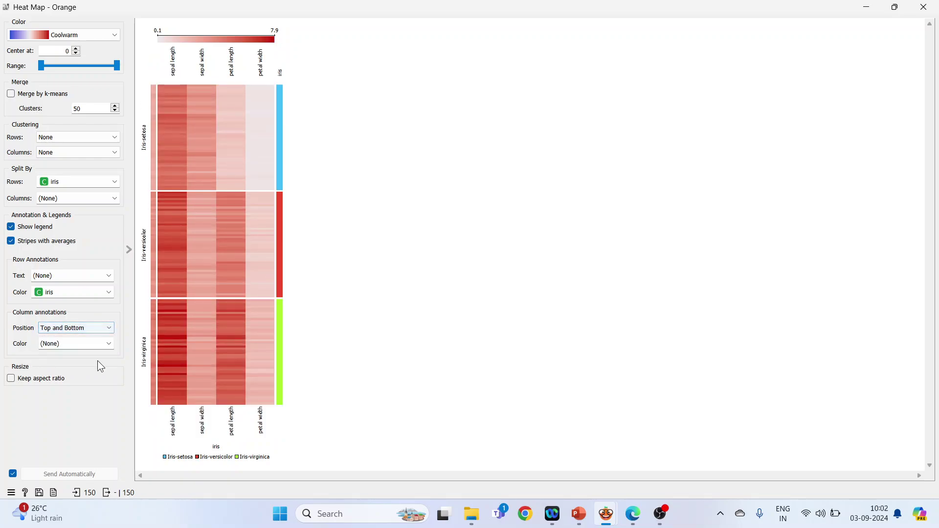
Leave column colour annotations unchanged and toggle Keep aspect ratio on and off.
{"action": "left_click", "coordinate": [111, 344]}
{"action": "left_click", "coordinate": [110, 344]}
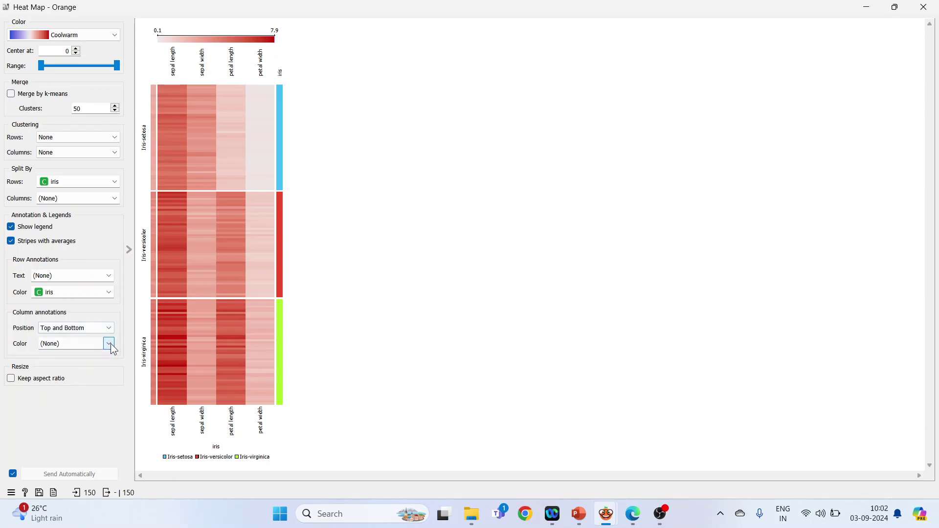
{"action": "left_click", "coordinate": [12, 378]}
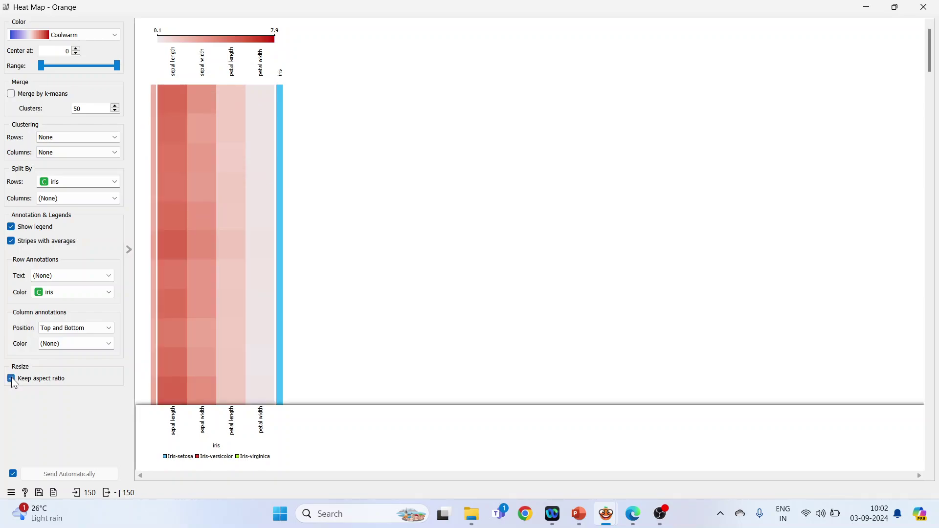
{"action": "left_click", "coordinate": [11, 379]}
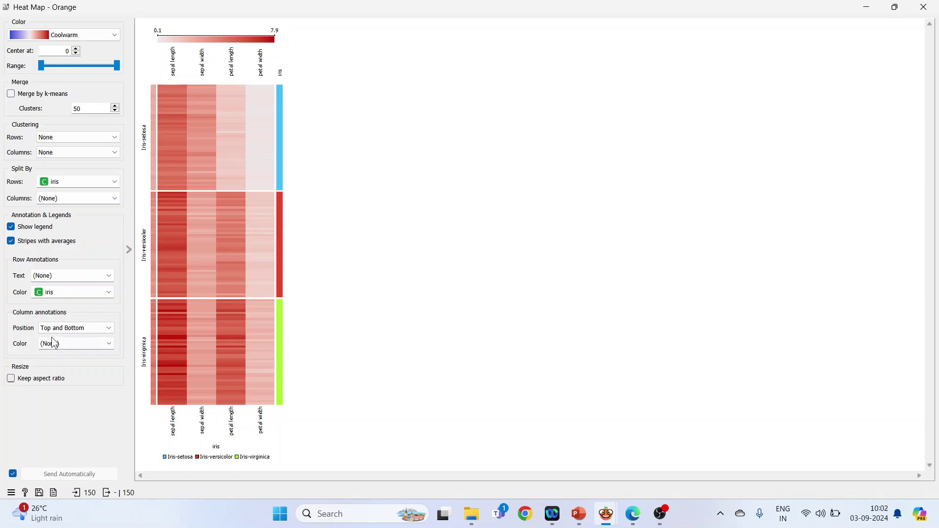
Zoom the heat map in and out, then zoom to fit the whole map.
{"action": "left_click", "coordinate": [223, 234]}
{"action": "right_click", "coordinate": [224, 233]}
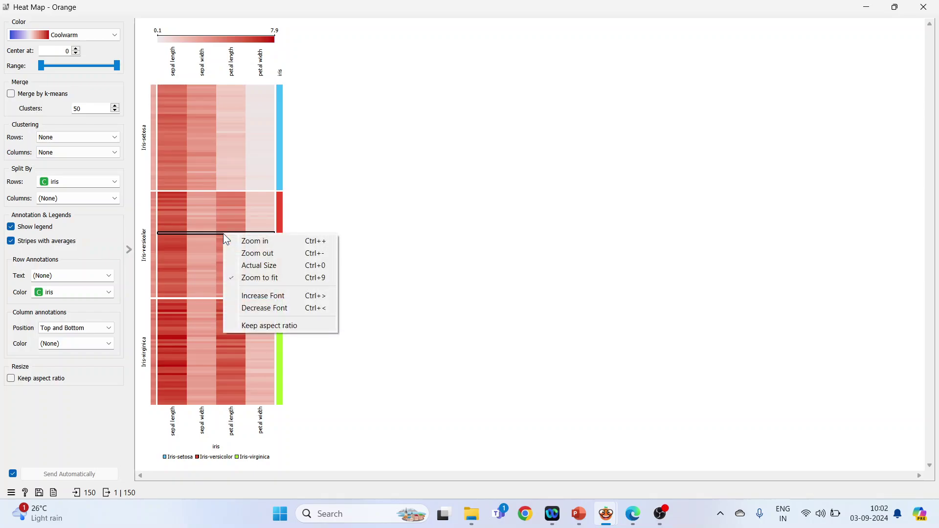
{"action": "left_click", "coordinate": [256, 241]}
{"action": "right_click", "coordinate": [257, 239]}
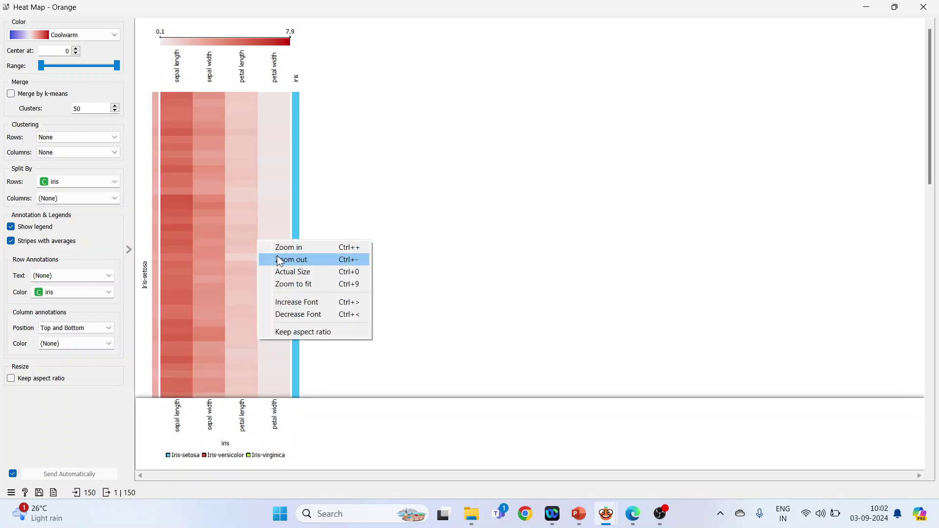
{"action": "left_click", "coordinate": [276, 255]}
{"action": "right_click", "coordinate": [235, 243]}
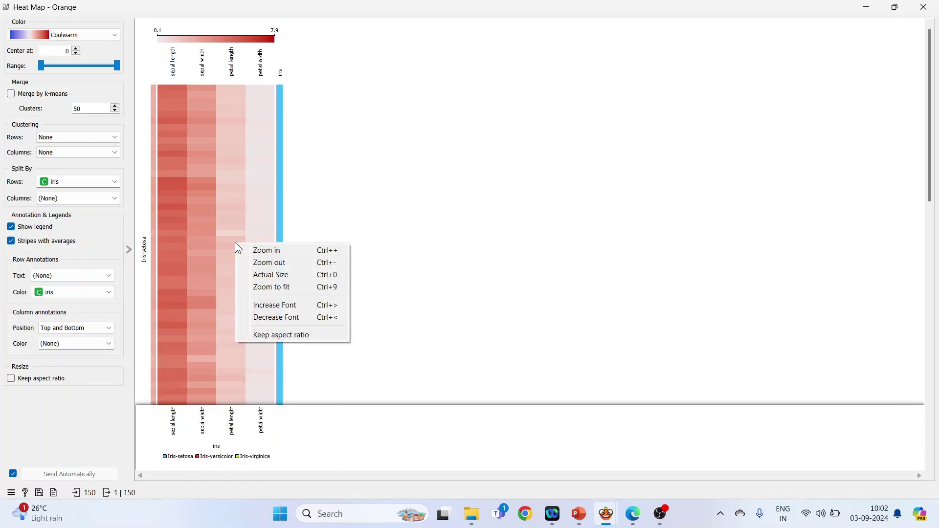
{"action": "left_click", "coordinate": [265, 289]}
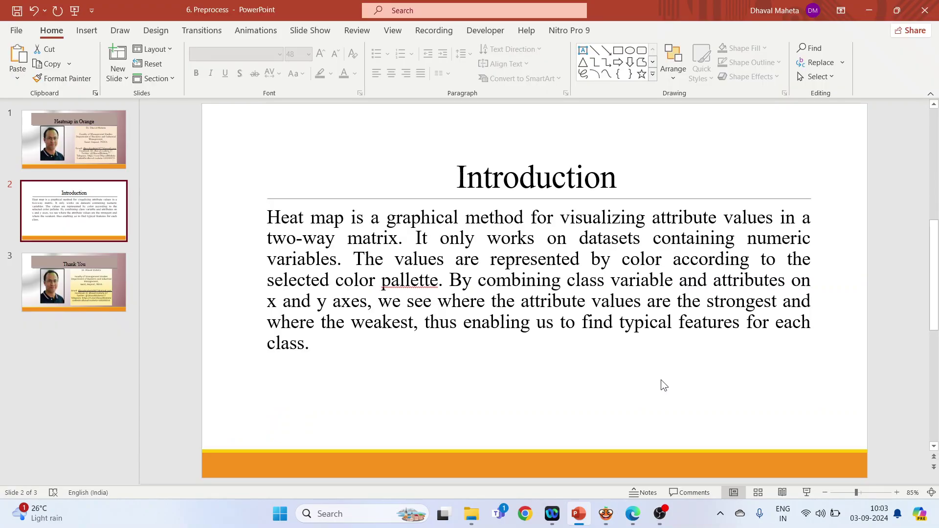
Select the slide 3 thumbnail to show the Thank You slide.
{"action": "left_click", "coordinate": [93, 283]}
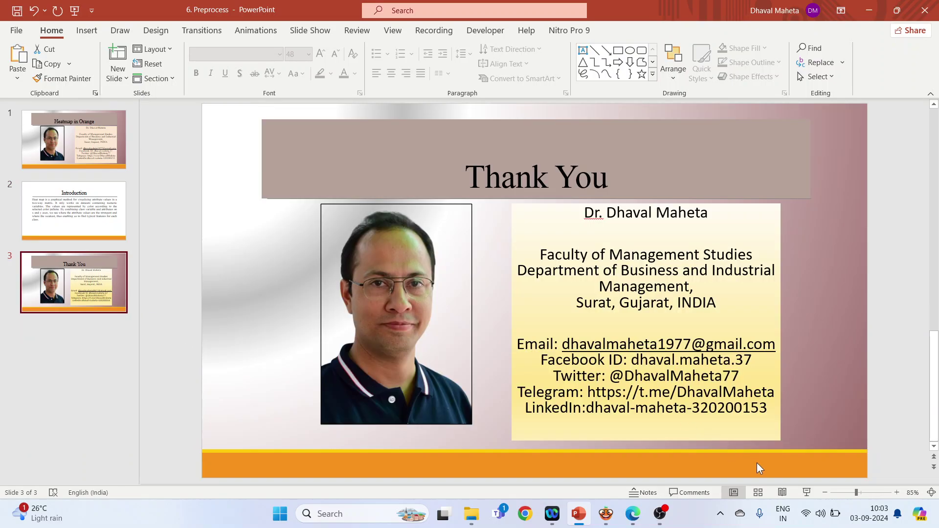